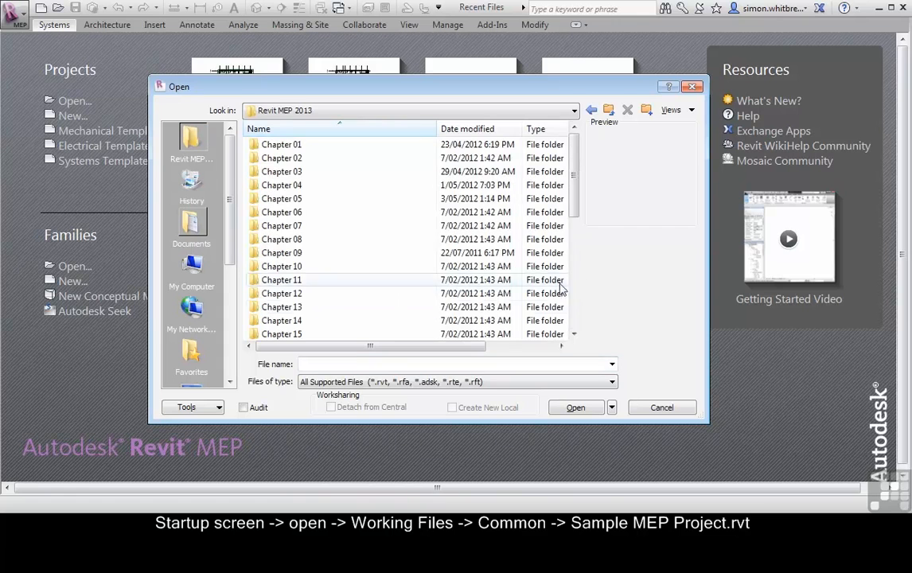
Step: Open the project file Sample MEP Project.rvt from the Common folder
{"action": "scroll", "coordinate": [470, 305], "scroll_direction": "down", "scroll_amount": 3}
{"action": "double_click", "coordinate": [294, 307]}
{"action": "left_click", "coordinate": [275, 172]}
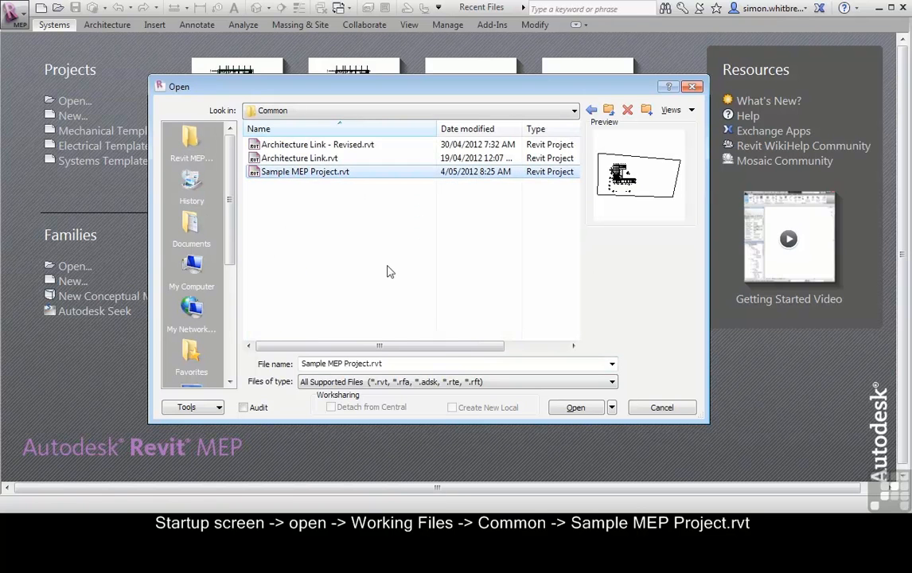
{"action": "left_click", "coordinate": [560, 406]}
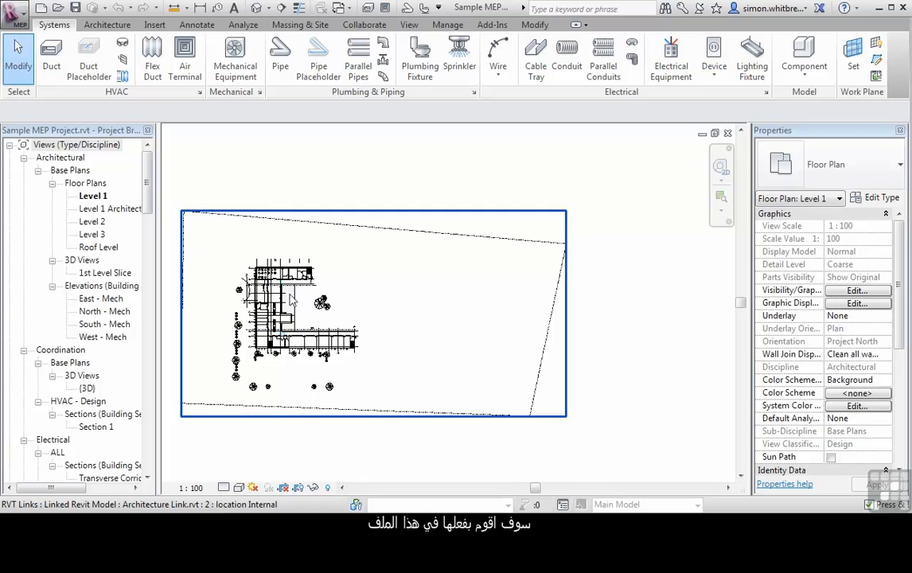
Step: Draw a rectangular wall about 14600 by 7200 mm in the open area beside the building on the Level 1 floor plan
{"action": "left_click", "coordinate": [92, 197]}
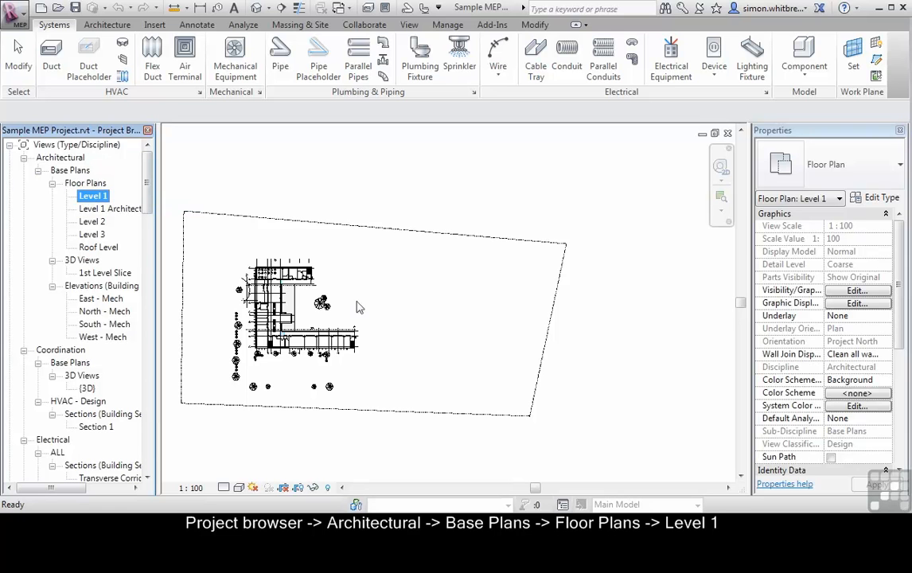
{"action": "left_click", "coordinate": [301, 261]}
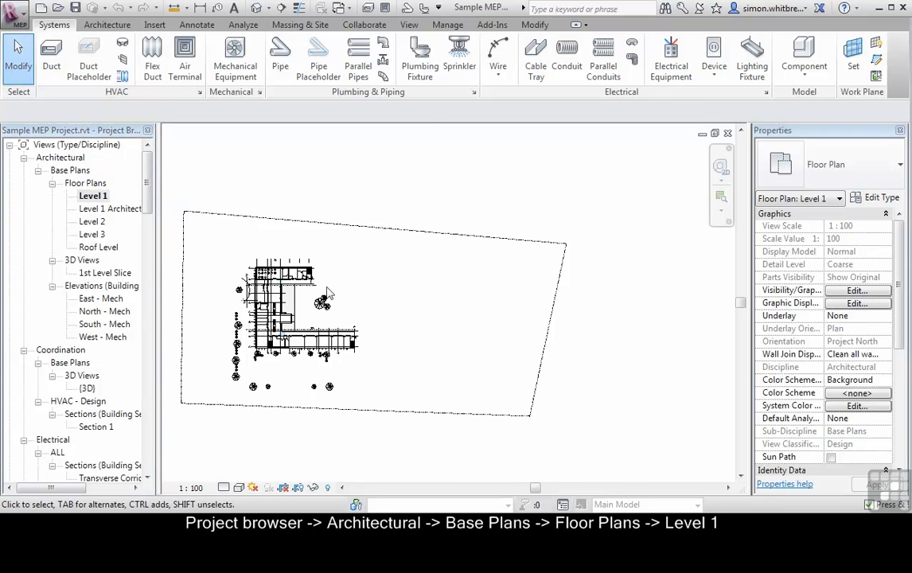
{"action": "scroll", "coordinate": [307, 256], "scroll_direction": "up", "scroll_amount": 5}
{"action": "scroll", "coordinate": [306, 242], "scroll_direction": "up", "scroll_amount": 2}
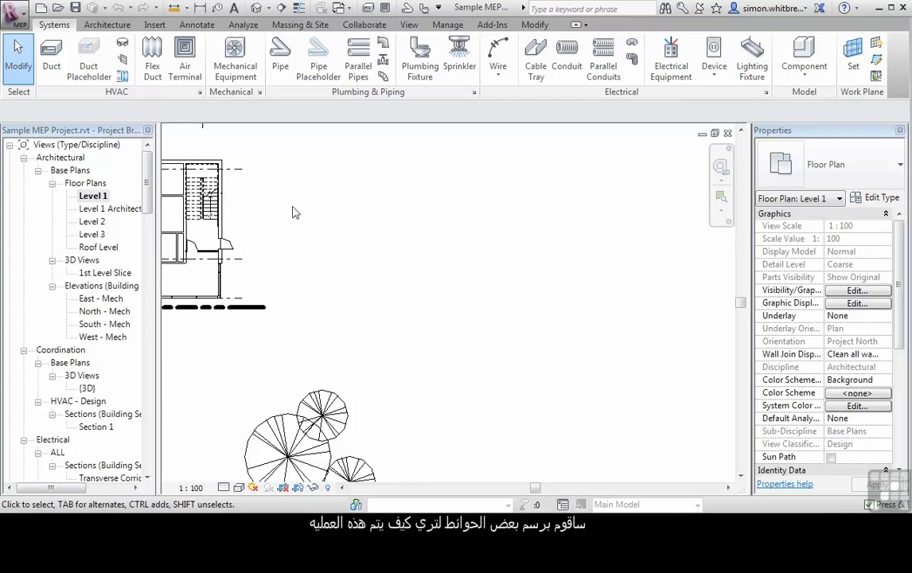
{"action": "left_click", "coordinate": [101, 26]}
{"action": "left_click", "coordinate": [53, 57]}
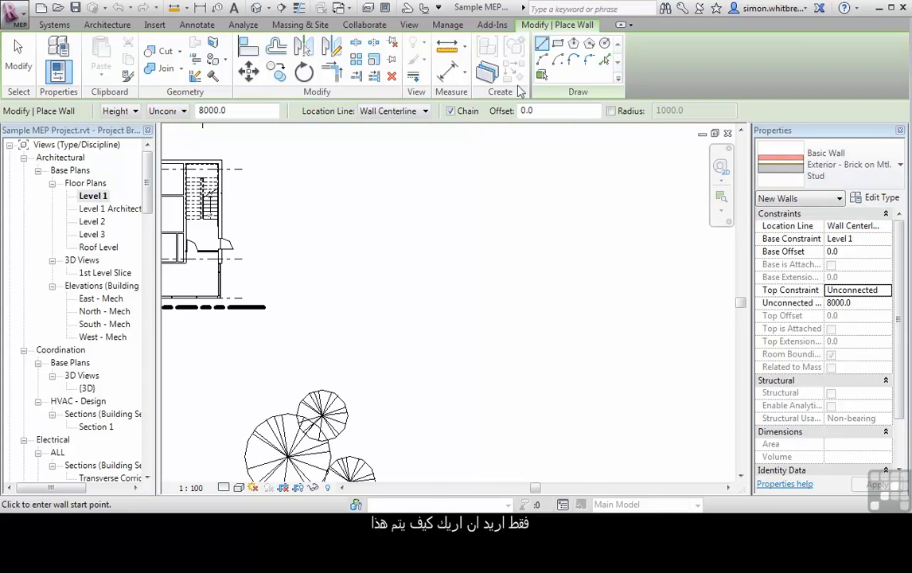
{"action": "left_click", "coordinate": [558, 45]}
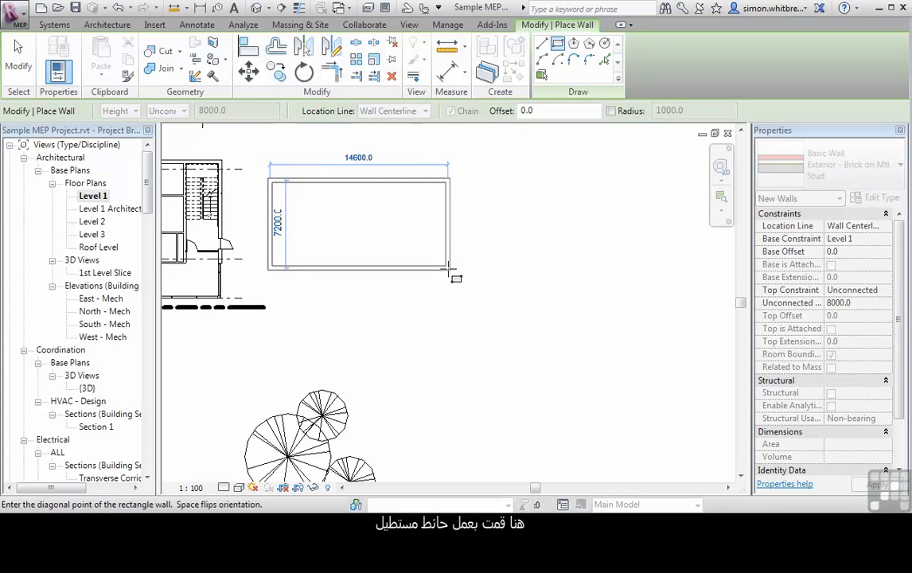
{"action": "left_click", "coordinate": [448, 267]}
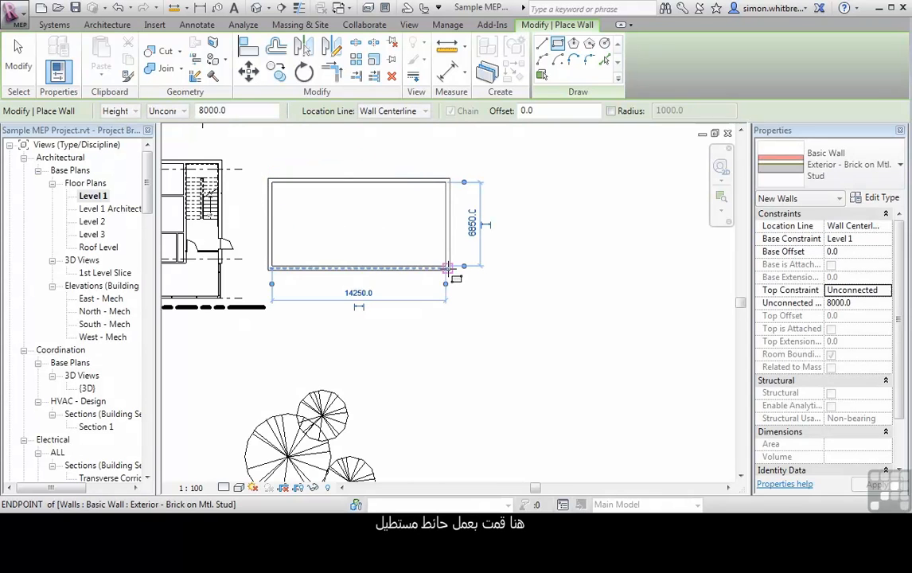
Step: Draw straight interior walls that divide the rectangle into three enclosed rooms, including a small one against its lower wall
{"action": "left_click", "coordinate": [542, 45]}
{"action": "left_click", "coordinate": [310, 182]}
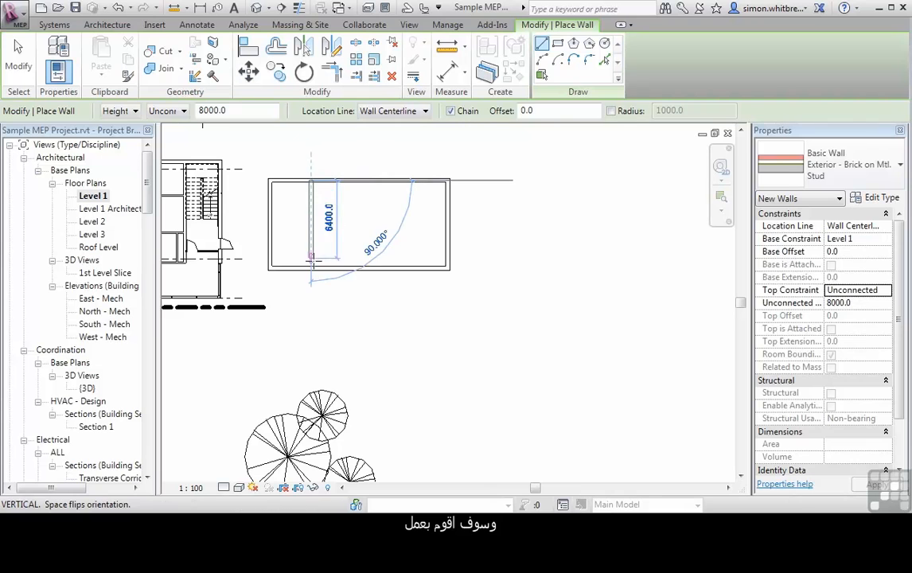
{"action": "left_click", "coordinate": [310, 233]}
{"action": "left_click", "coordinate": [375, 233]}
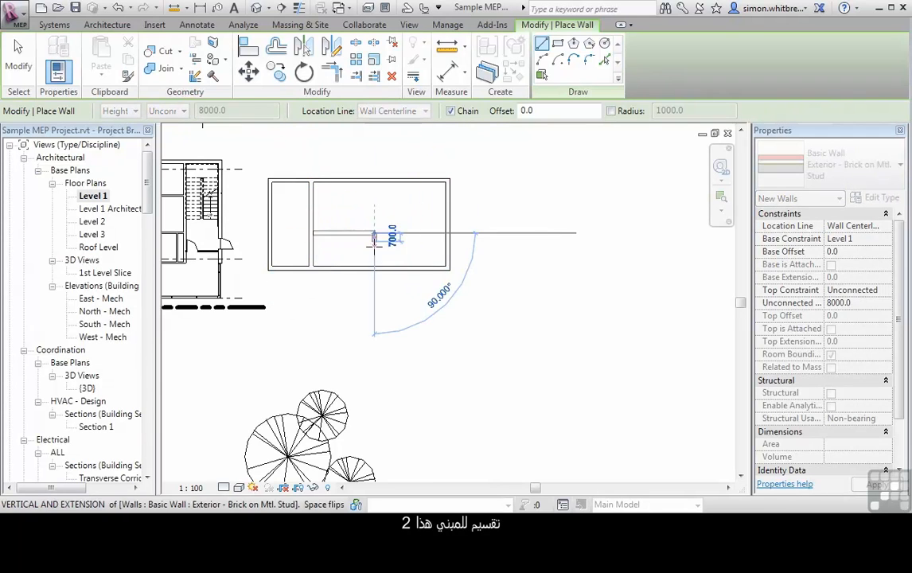
{"action": "left_click", "coordinate": [375, 268]}
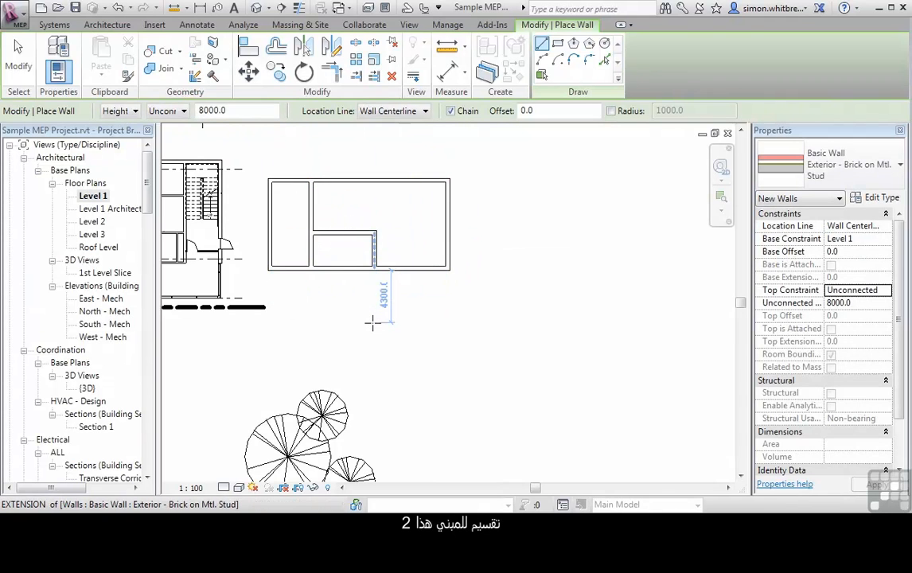
{"action": "key", "text": "Escape"}
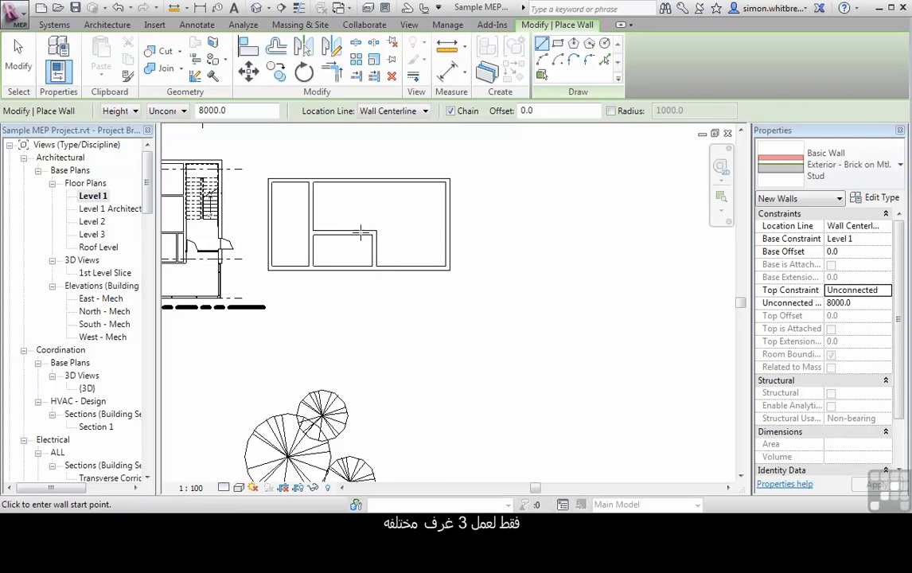
{"action": "left_click", "coordinate": [22, 64]}
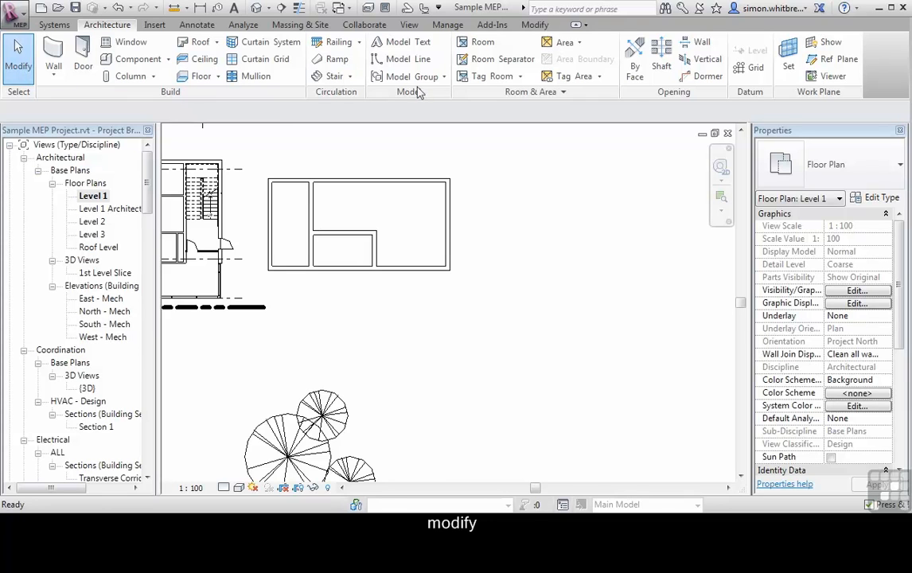
Step: Place a tagged room outside the rectangular walls, with its upper limit at Level 2 and an offset of 0
{"action": "left_click", "coordinate": [482, 44]}
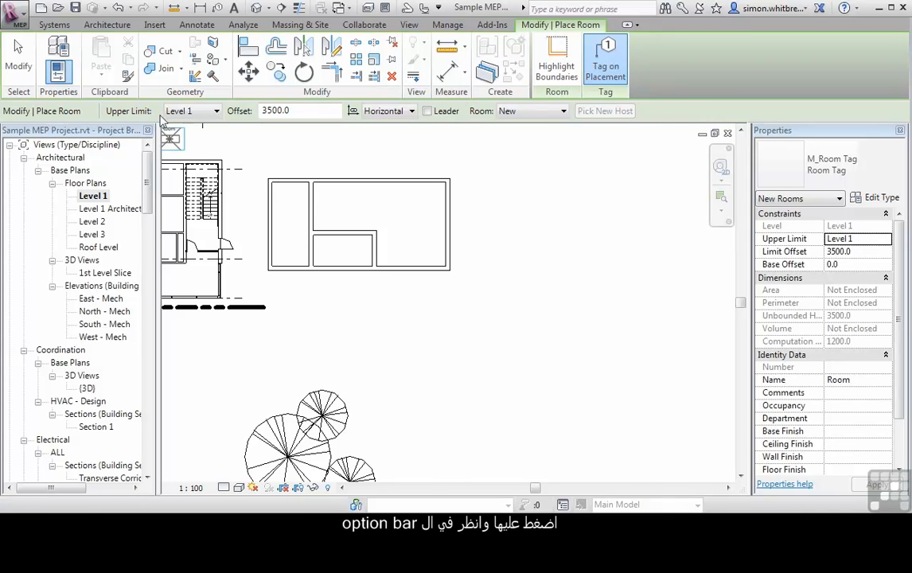
{"action": "left_click", "coordinate": [205, 116]}
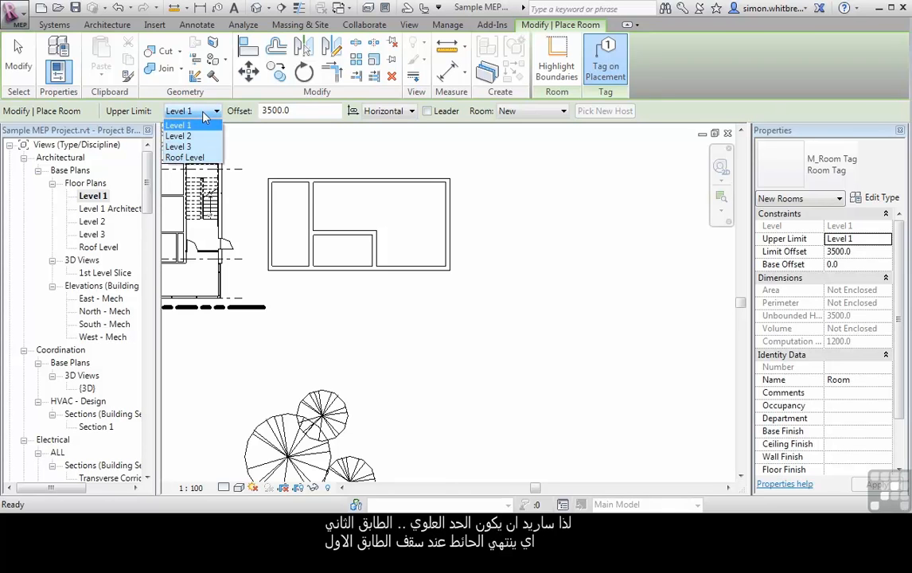
{"action": "left_click", "coordinate": [193, 136]}
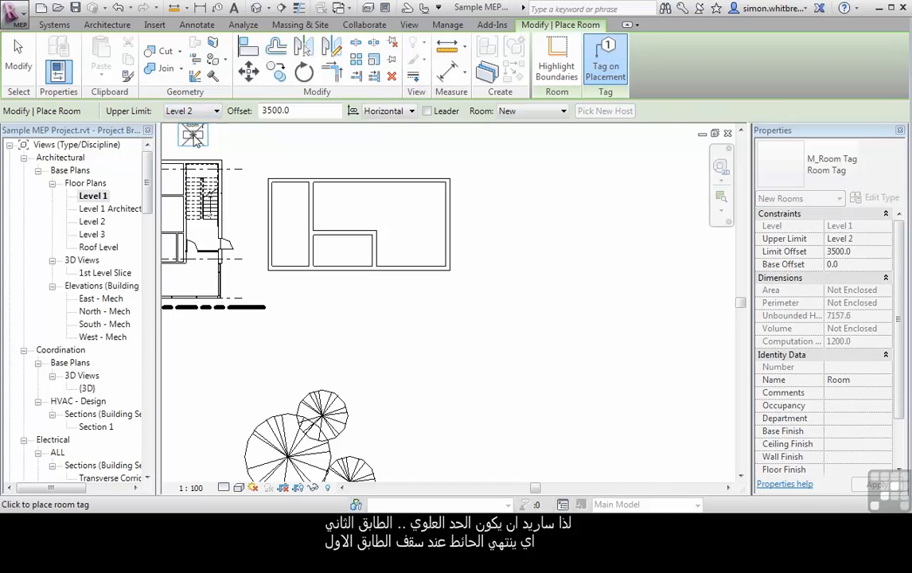
{"action": "double_click", "coordinate": [303, 110]}
{"action": "type", "text": "0"}
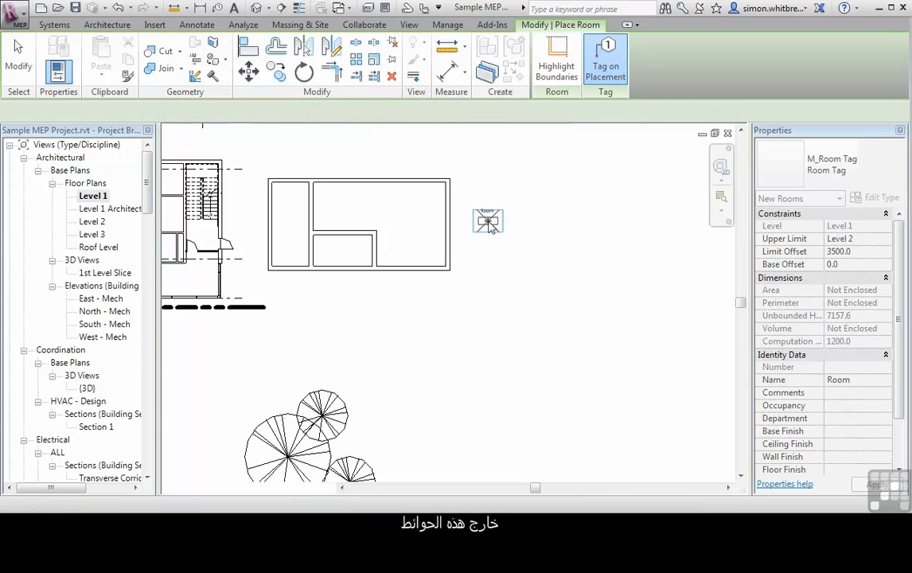
{"action": "left_click", "coordinate": [489, 227]}
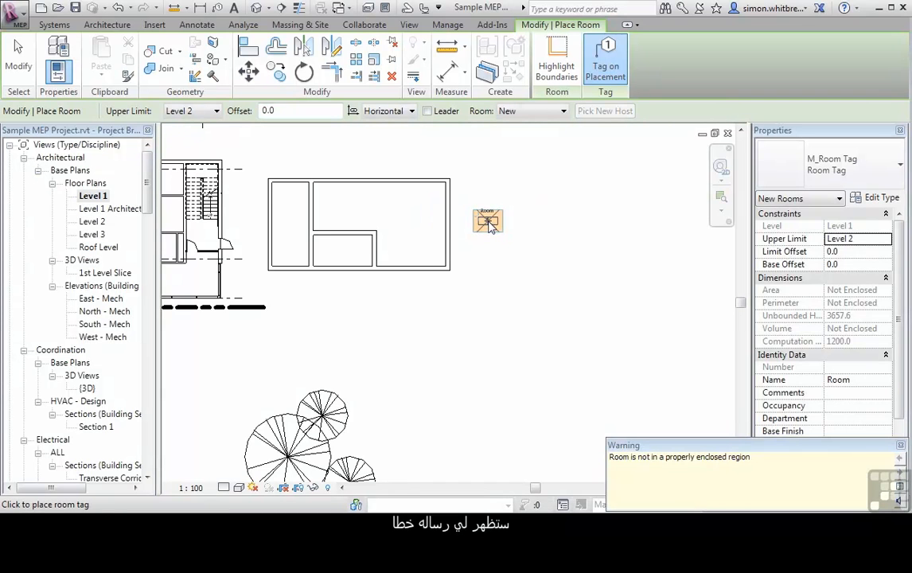
{"action": "left_click_drag", "start_coordinate": [668, 444], "coordinate": [371, 321]}
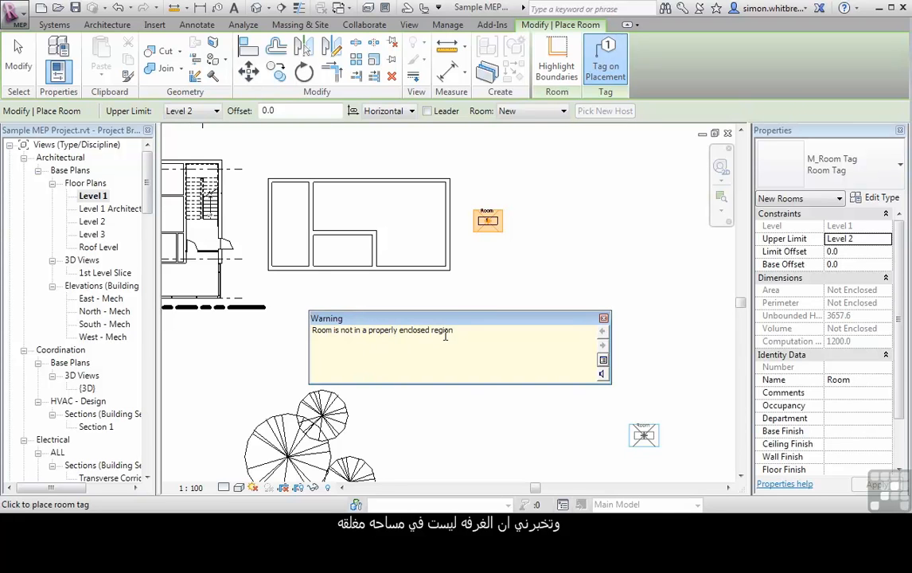
Step: Place tagged rooms in the three enclosed spaces and switch off Tag on Placement
{"action": "left_click", "coordinate": [303, 210]}
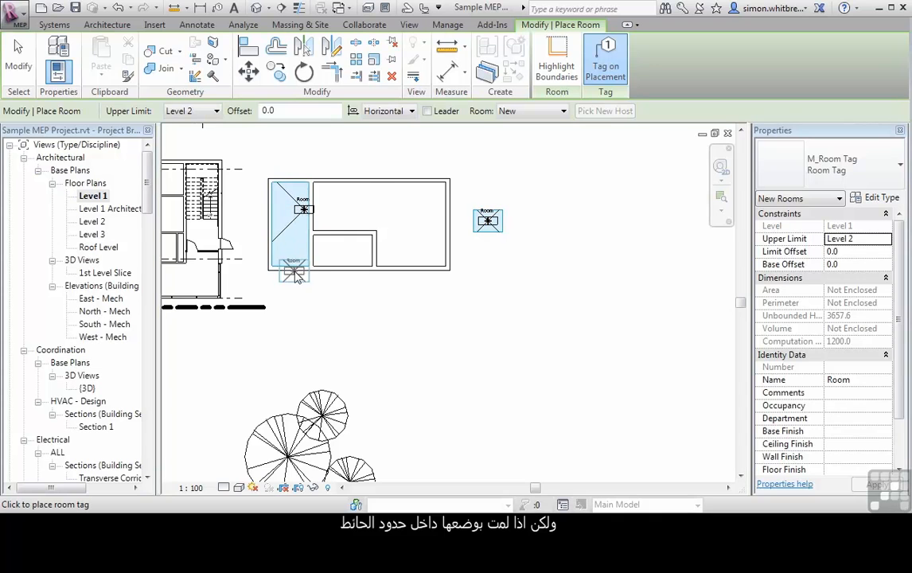
{"action": "left_click", "coordinate": [355, 208]}
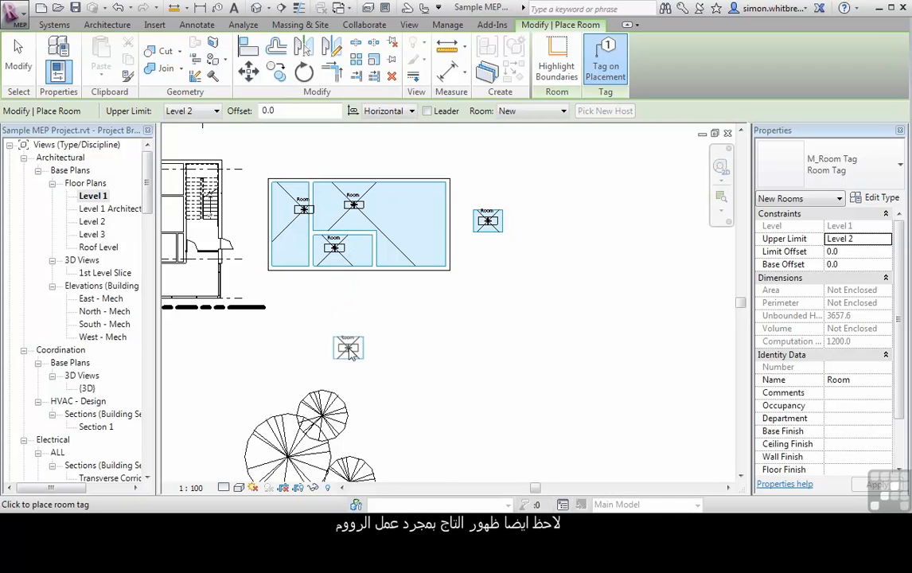
{"action": "scroll", "coordinate": [292, 239], "scroll_direction": "up", "scroll_amount": 4}
{"action": "middle_click_drag", "start_coordinate": [292, 239], "coordinate": [301, 312]}
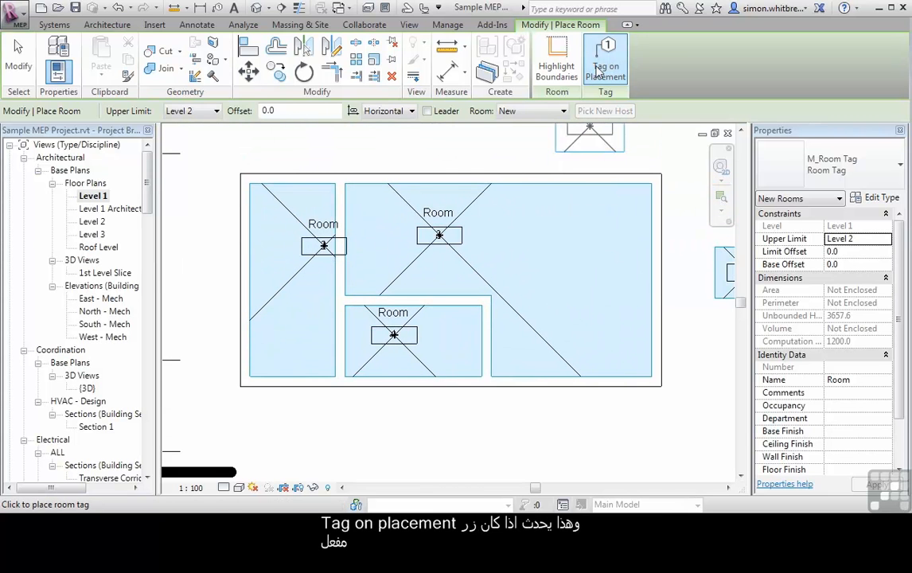
{"action": "left_click", "coordinate": [602, 67]}
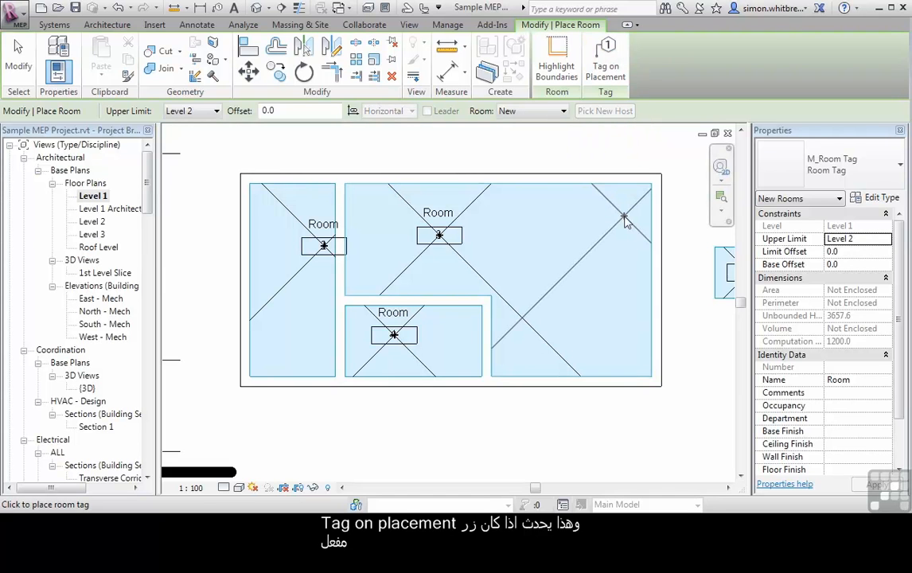
{"action": "left_click", "coordinate": [17, 70]}
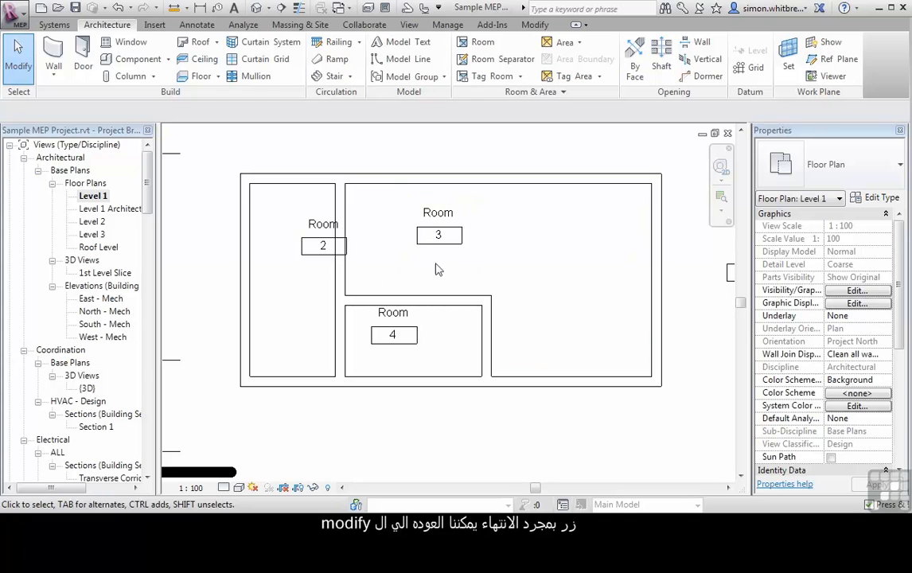
Step: Rename the large L-shaped room as spare
{"action": "left_click", "coordinate": [412, 262]}
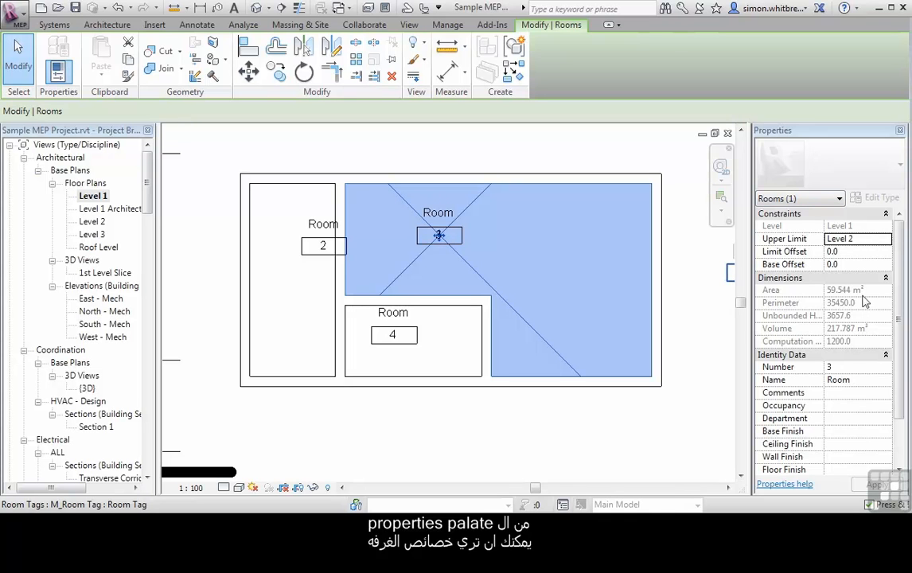
{"action": "left_click", "coordinate": [854, 367]}
{"action": "left_click", "coordinate": [861, 381]}
{"action": "type", "text": "spare"}
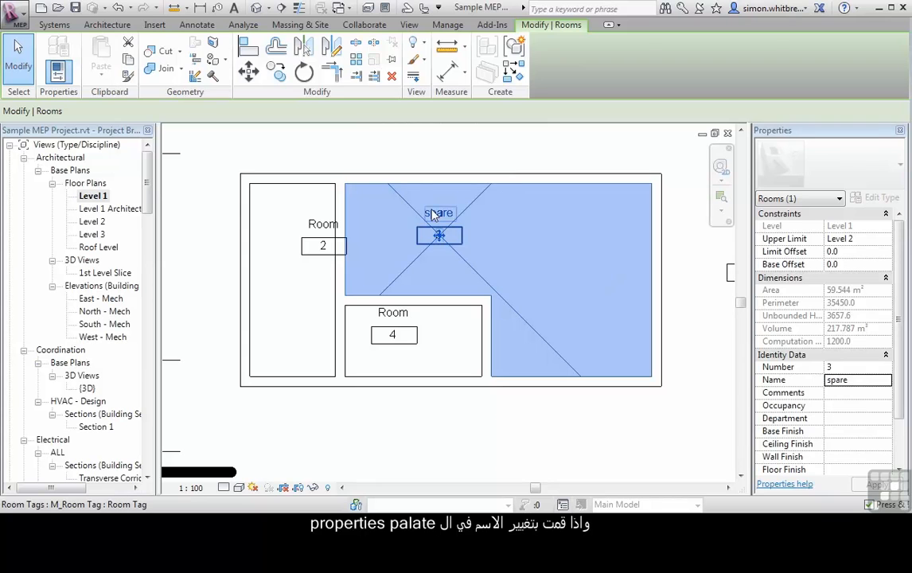
{"action": "left_click", "coordinate": [550, 240]}
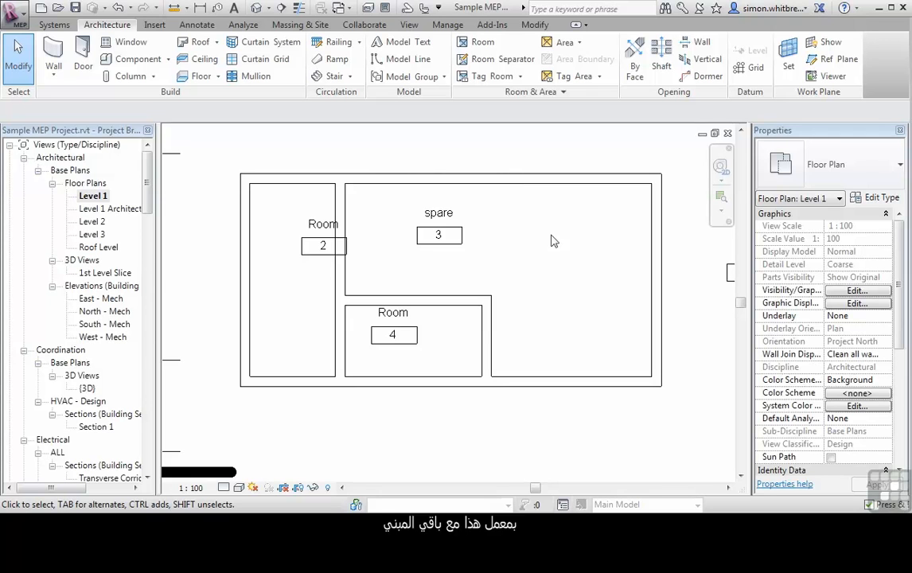
Step: Undo the room and wall edits all the way back through the rectangular wall
{"action": "left_click", "coordinate": [130, 8]}
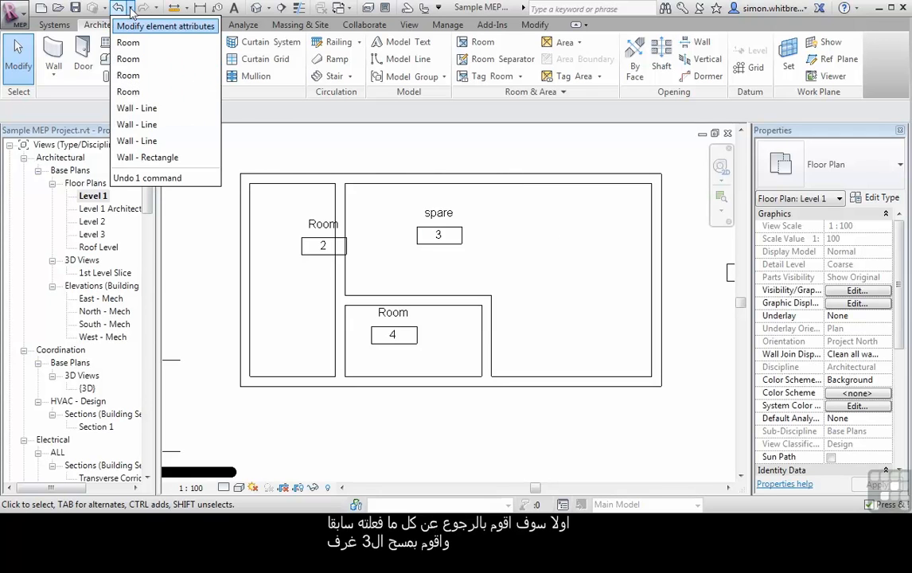
{"action": "left_click", "coordinate": [146, 159]}
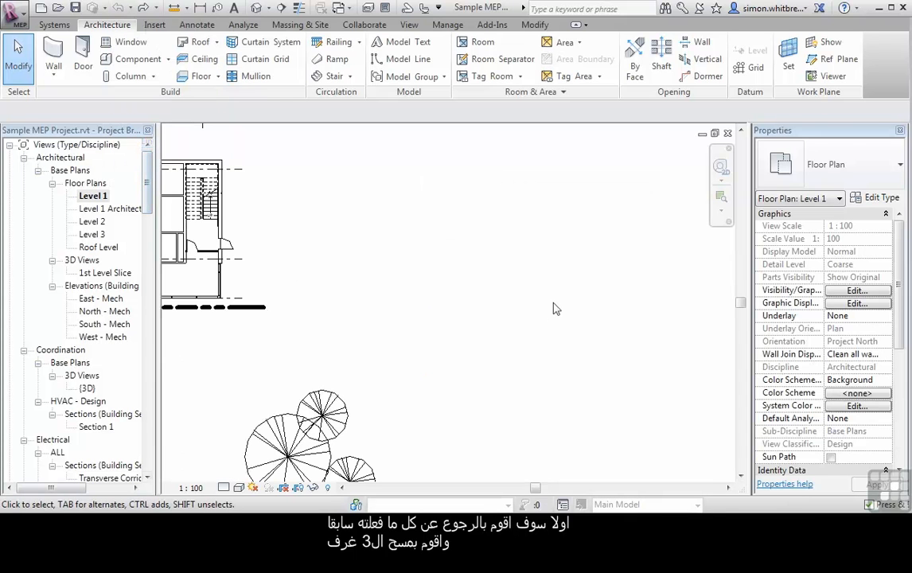
Step: Select the linked architecture model to examine the rooms it already contains, and clear the selection
{"action": "right_click", "coordinate": [432, 261]}
{"action": "left_click", "coordinate": [466, 399]}
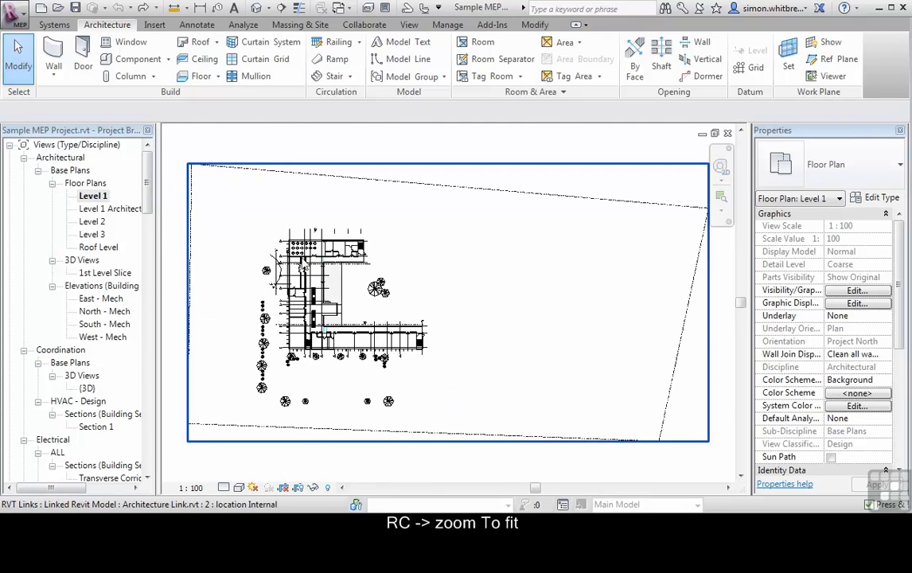
{"action": "scroll", "coordinate": [270, 246], "scroll_direction": "up", "scroll_amount": 5}
{"action": "middle_click_drag", "start_coordinate": [301, 296], "coordinate": [283, 253]}
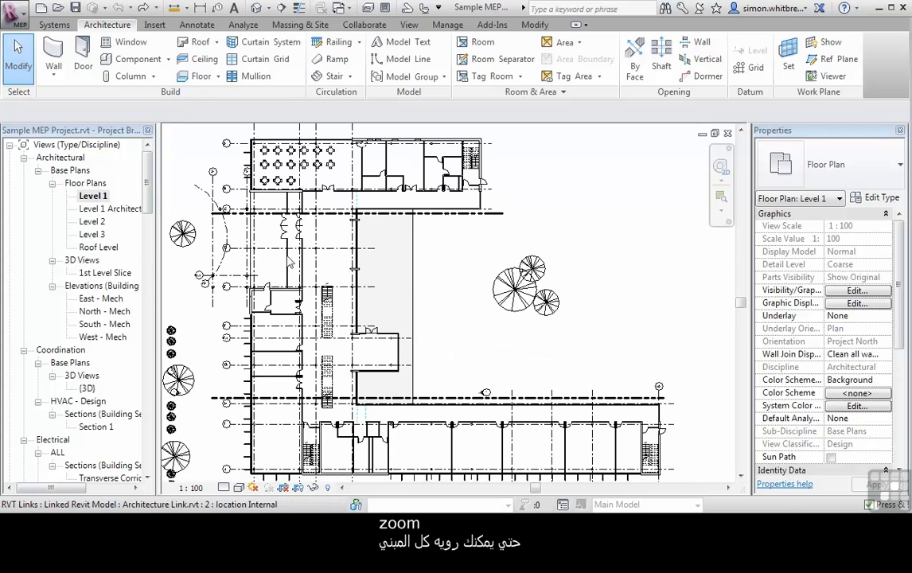
{"action": "left_click", "coordinate": [289, 260]}
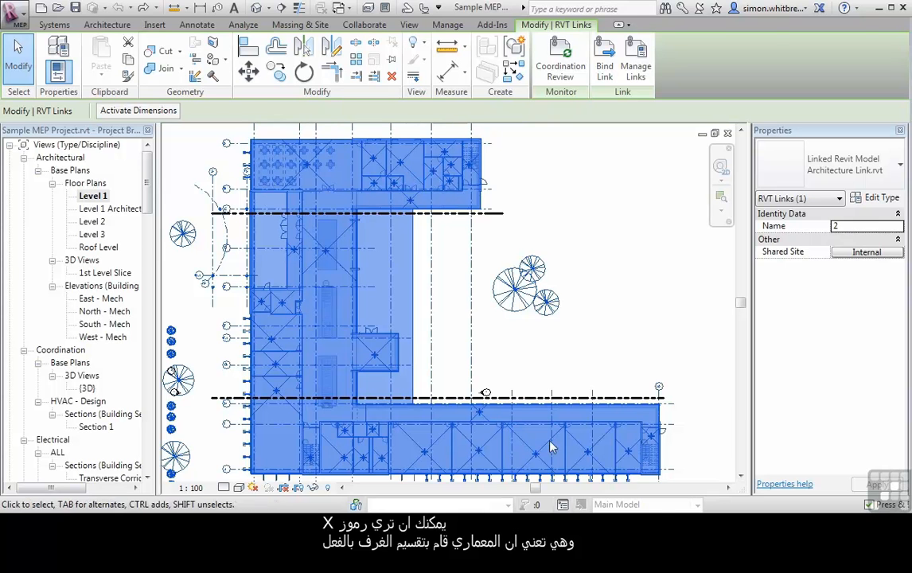
{"action": "left_click", "coordinate": [577, 359]}
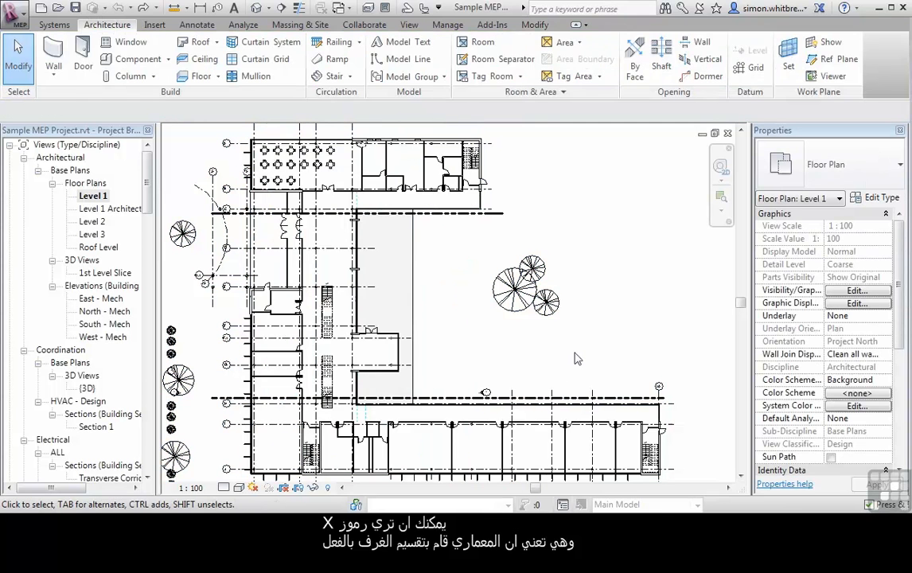
Step: Tag the linked Cafeteria, Prep/Dish, Dry Storage and Conference rooms one by one, and end the tagging command
{"action": "middle_click_drag", "start_coordinate": [299, 190], "coordinate": [300, 234]}
{"action": "scroll", "coordinate": [299, 230], "scroll_direction": "up", "scroll_amount": 5}
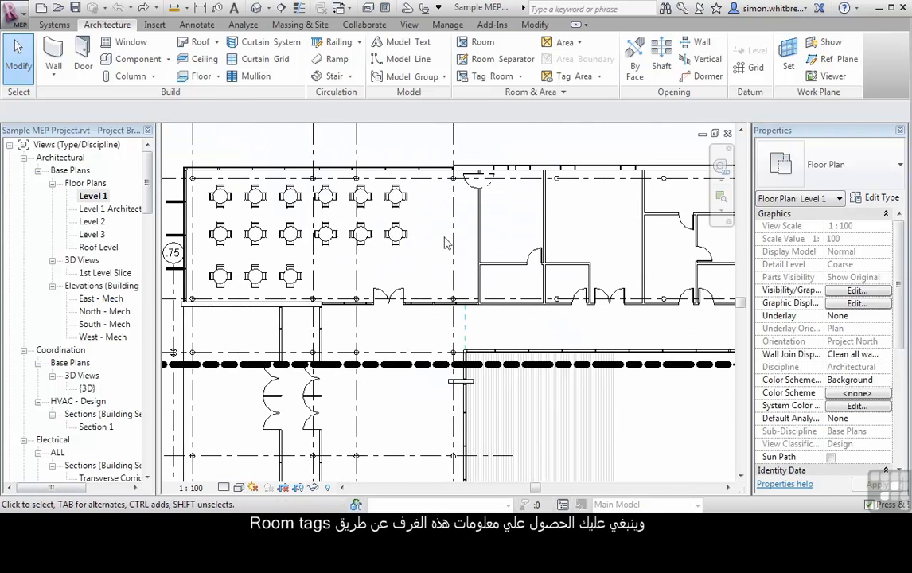
{"action": "left_click", "coordinate": [518, 77]}
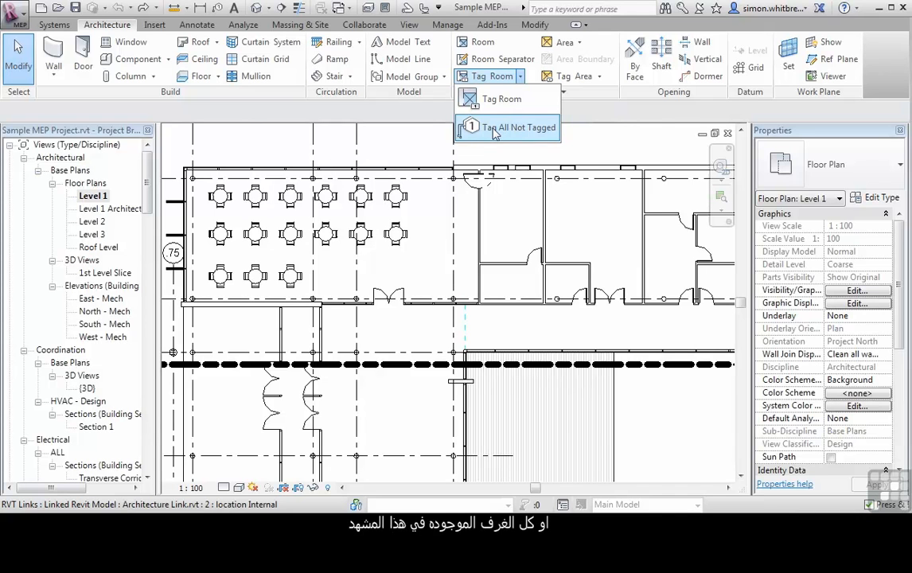
{"action": "left_click", "coordinate": [483, 102]}
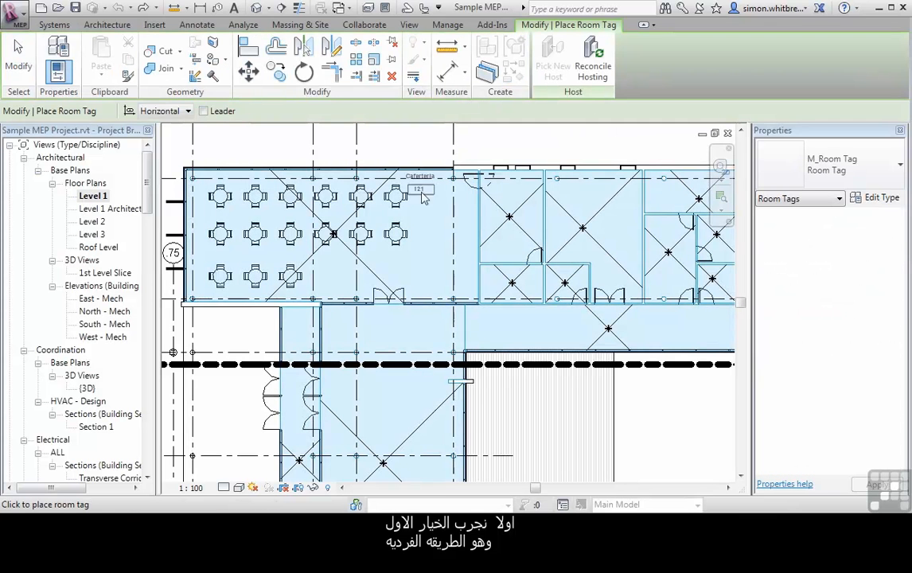
{"action": "left_click", "coordinate": [449, 206]}
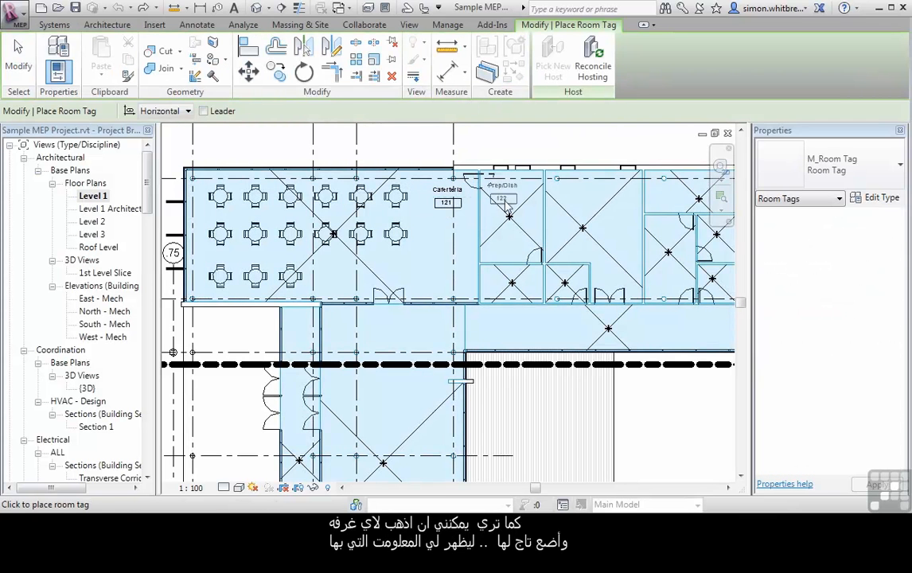
{"action": "left_click", "coordinate": [507, 209]}
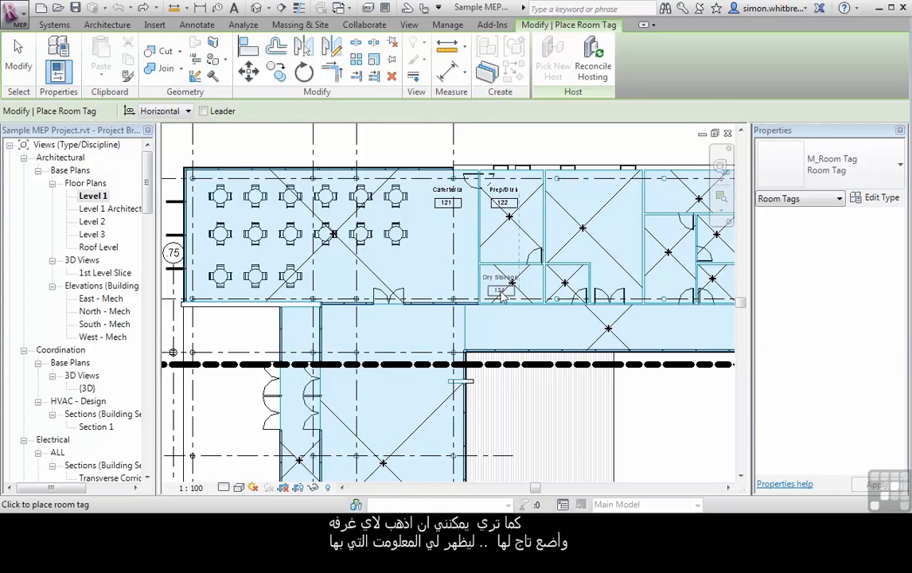
{"action": "left_click", "coordinate": [506, 295]}
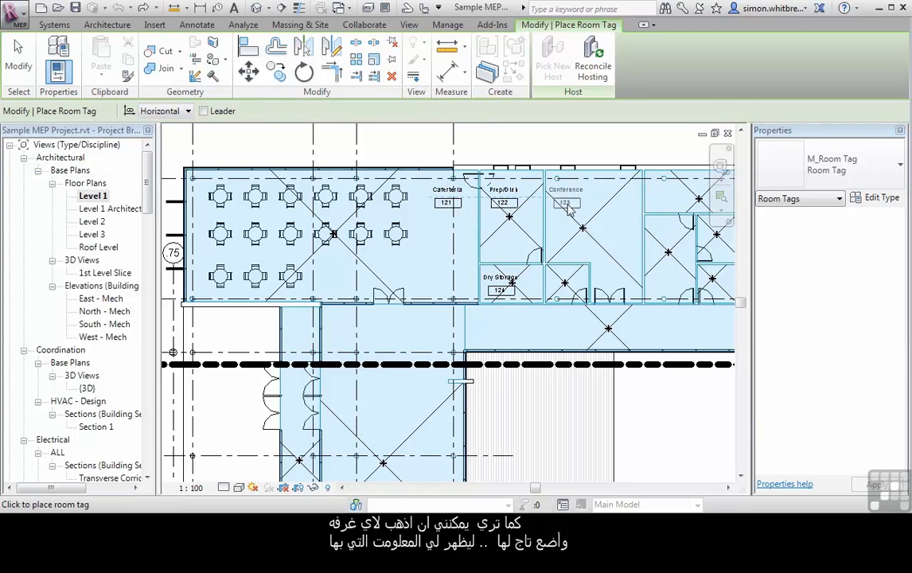
{"action": "left_click", "coordinate": [568, 208]}
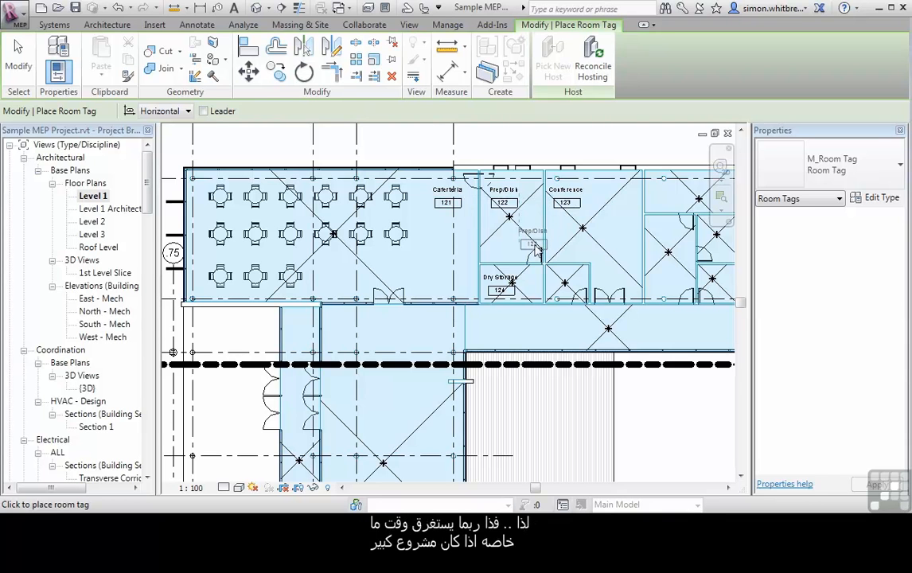
{"action": "scroll", "coordinate": [502, 249], "scroll_direction": "down", "scroll_amount": 3}
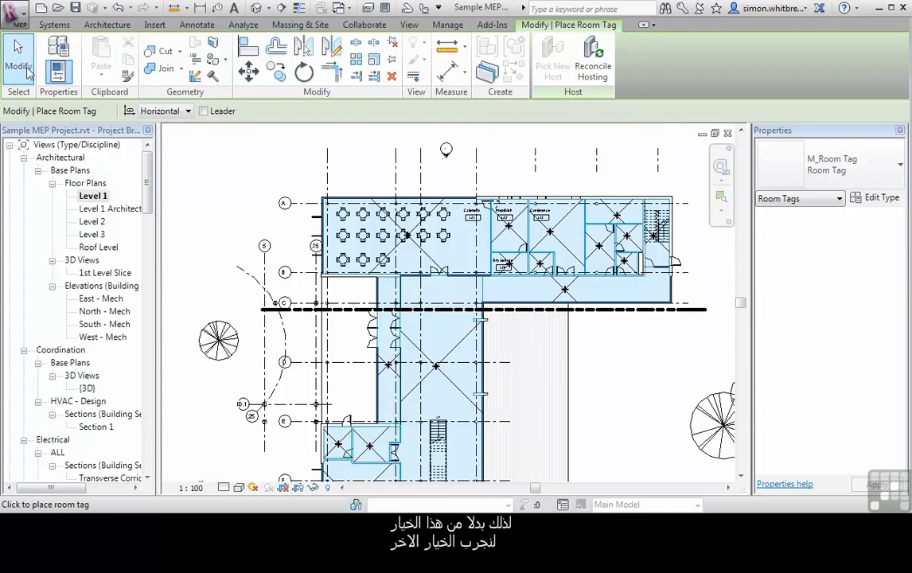
{"action": "left_click", "coordinate": [27, 70]}
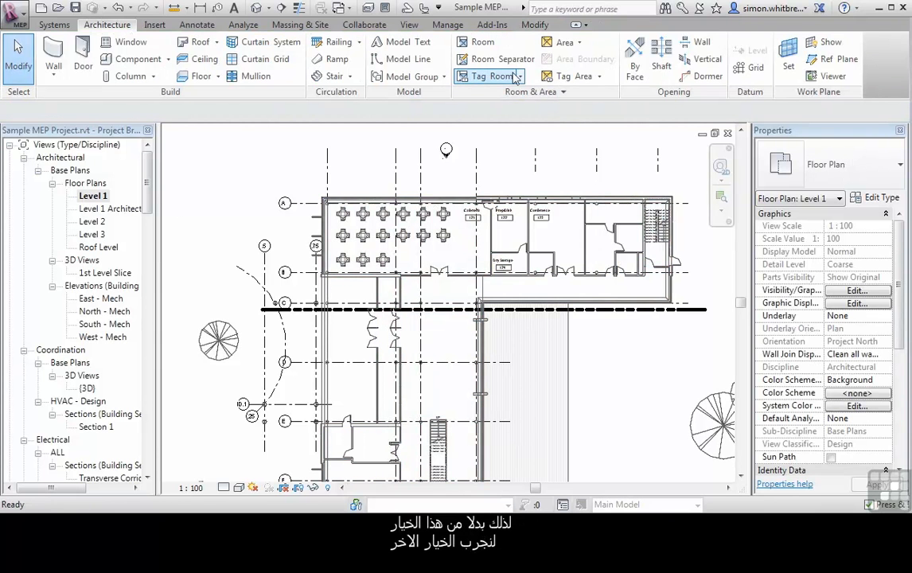
Step: Try to tag all untagged rooms in the current view with M_Room Tag : Room Tag, leaving linked files excluded
{"action": "left_click", "coordinate": [521, 76]}
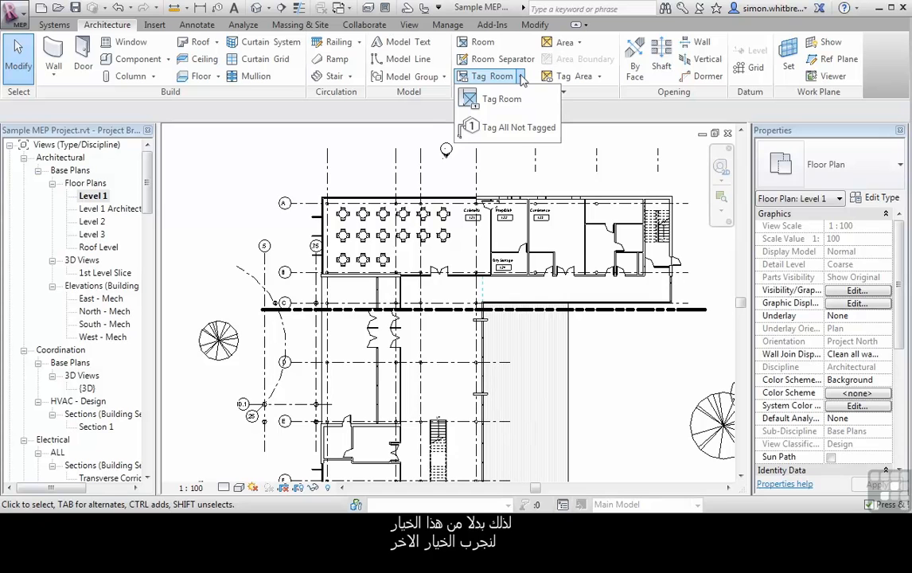
{"action": "left_click", "coordinate": [525, 130]}
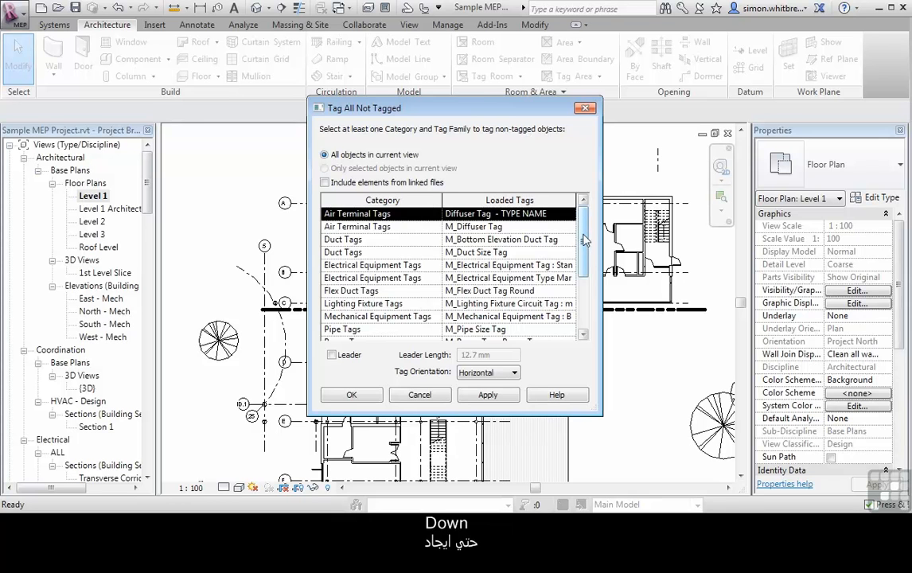
{"action": "scroll", "coordinate": [585, 239], "scroll_direction": "down", "scroll_amount": 1}
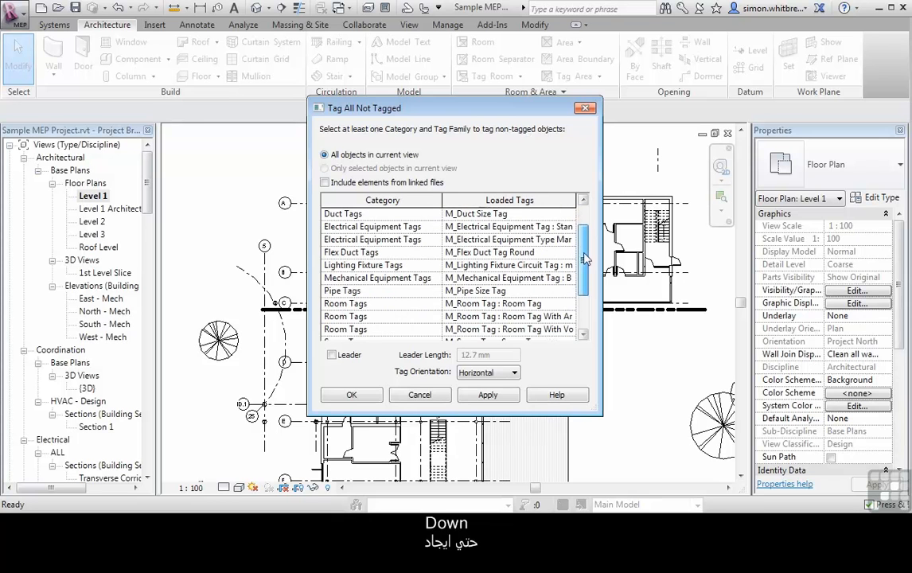
{"action": "left_click", "coordinate": [353, 306]}
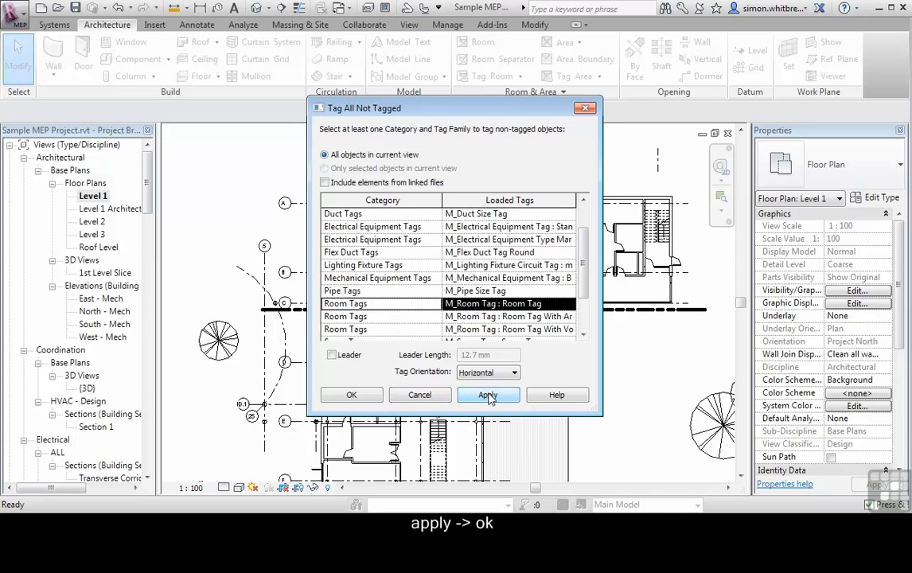
{"action": "left_click", "coordinate": [351, 396]}
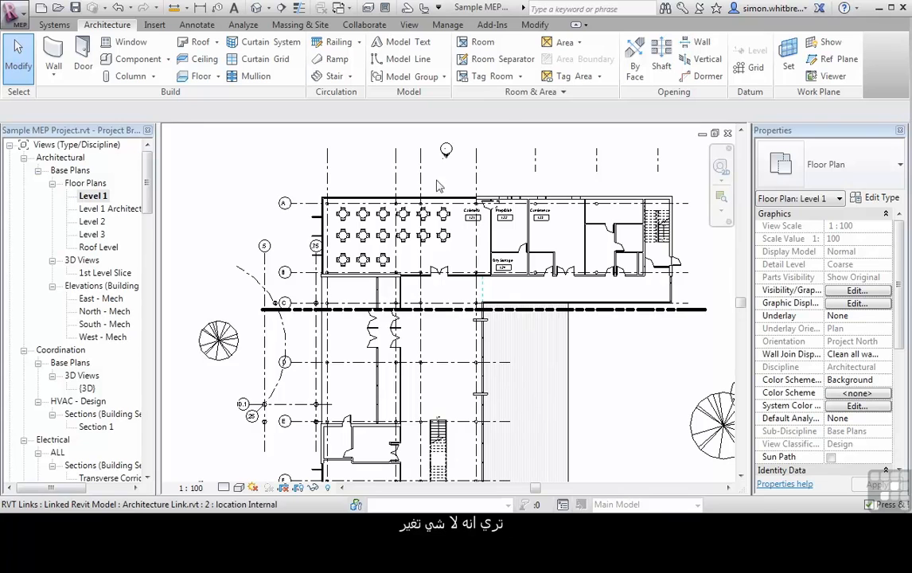
Step: Tag all remaining untagged rooms in the current view with M_Room Tag : Room Tag, including elements from linked files
{"action": "left_click", "coordinate": [521, 76]}
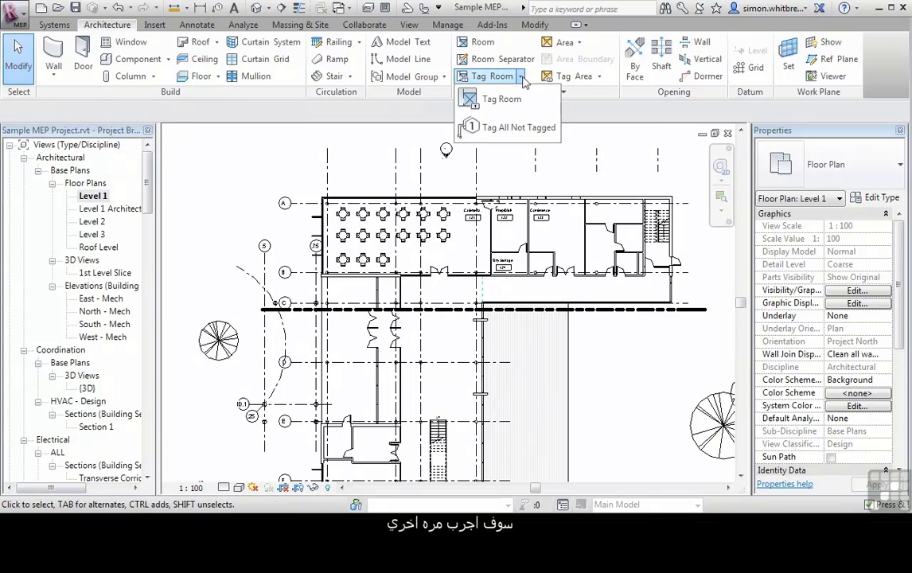
{"action": "left_click", "coordinate": [513, 127]}
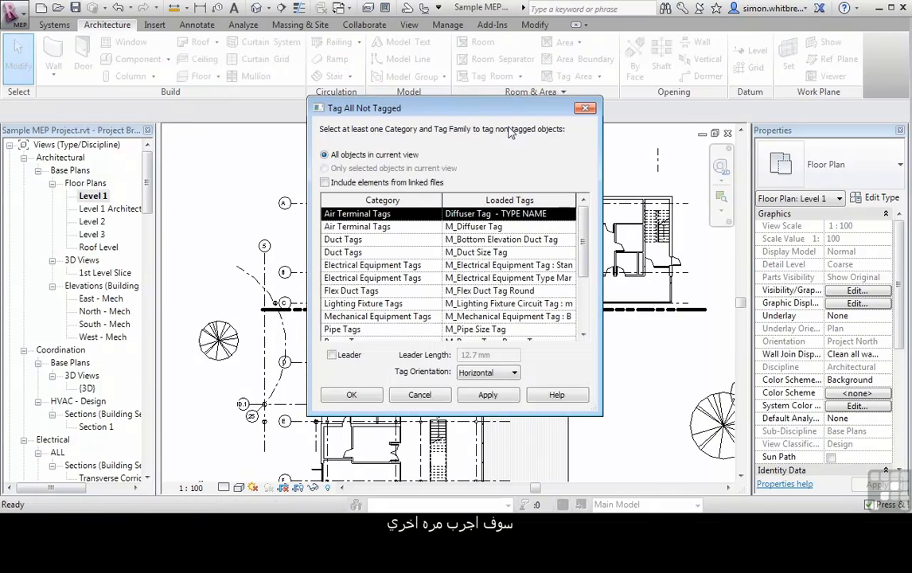
{"action": "left_click_drag", "start_coordinate": [582, 245], "coordinate": [587, 298]}
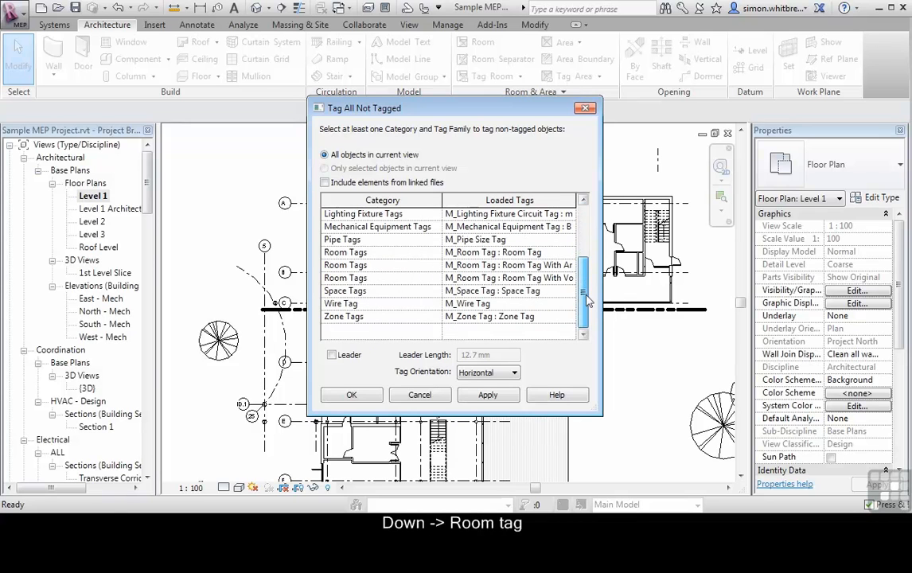
{"action": "left_click", "coordinate": [335, 253]}
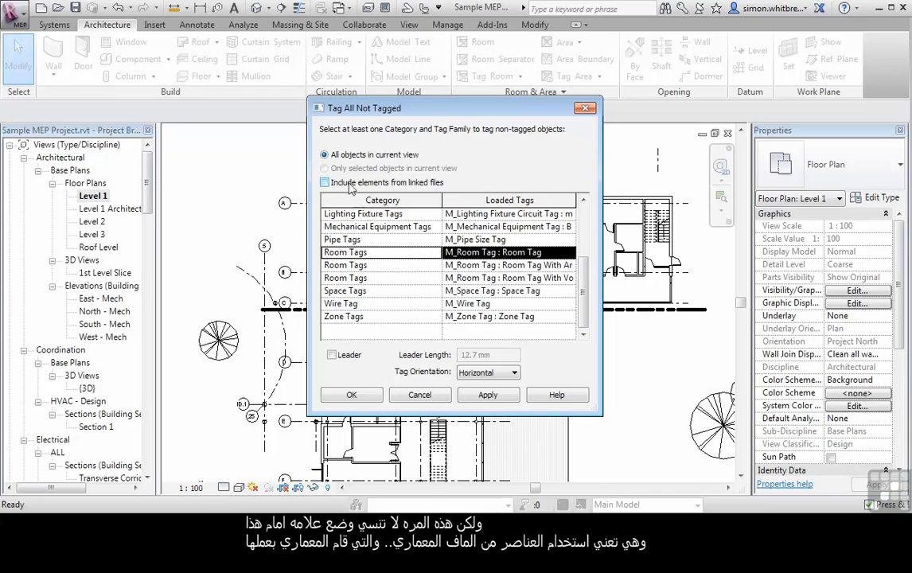
{"action": "left_click", "coordinate": [325, 183]}
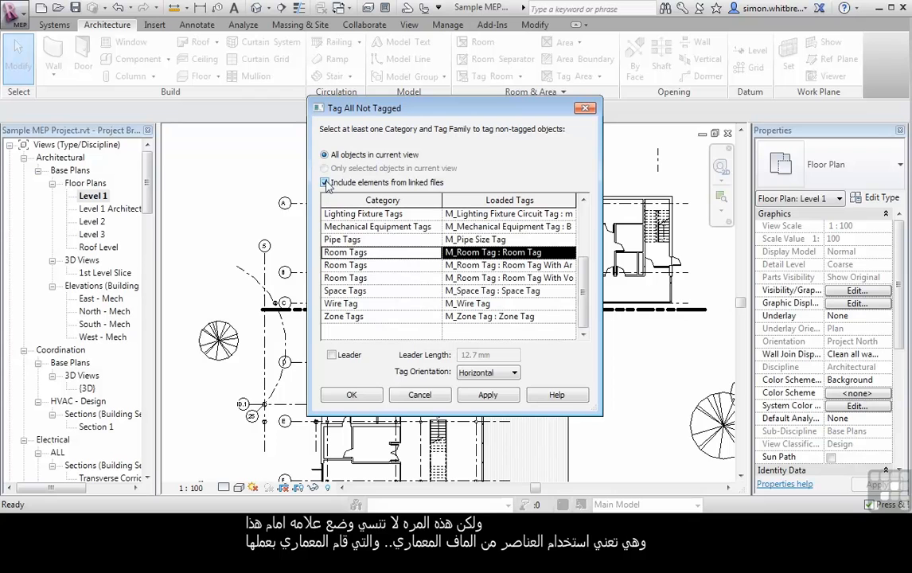
{"action": "left_click", "coordinate": [487, 395]}
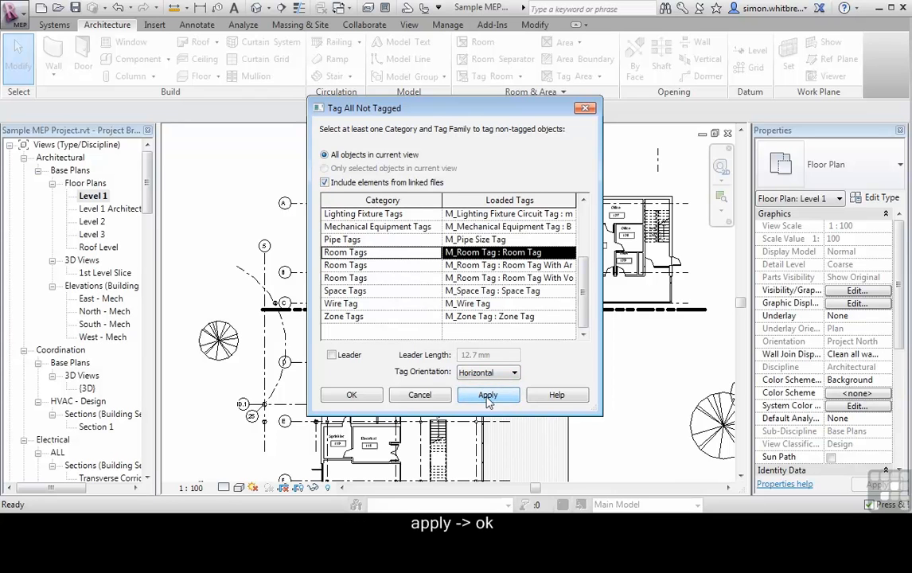
{"action": "left_click", "coordinate": [348, 397]}
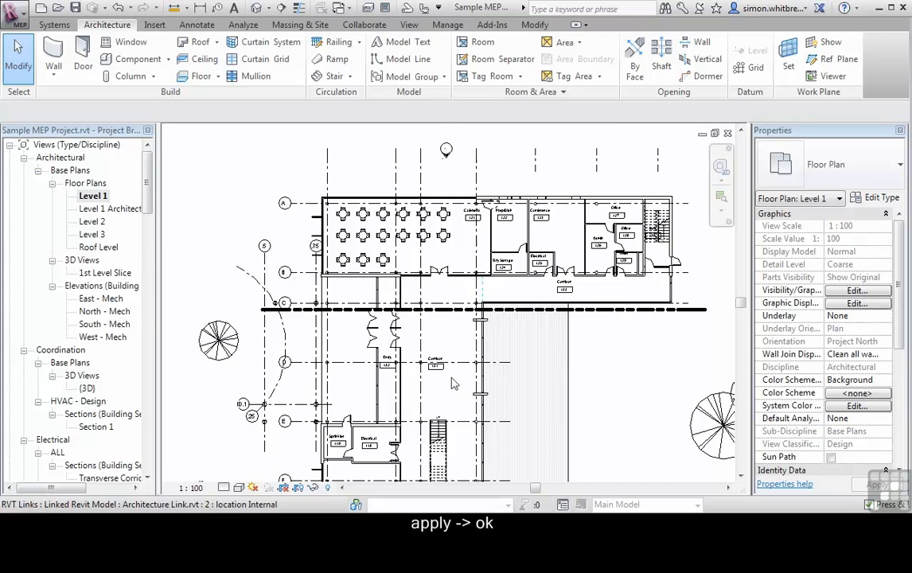
{"action": "scroll", "coordinate": [452, 381], "scroll_direction": "up", "scroll_amount": 3}
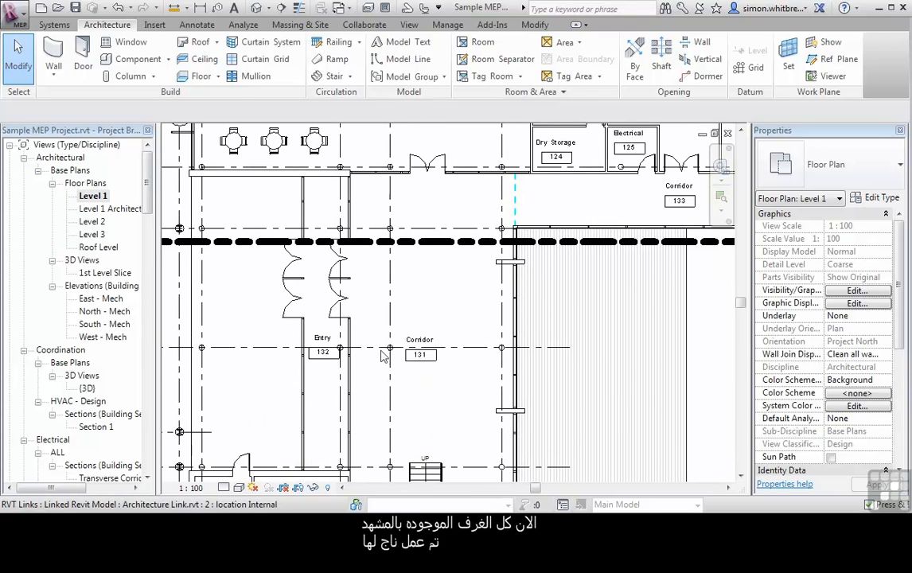
{"action": "scroll", "coordinate": [378, 350], "scroll_direction": "down", "scroll_amount": 4}
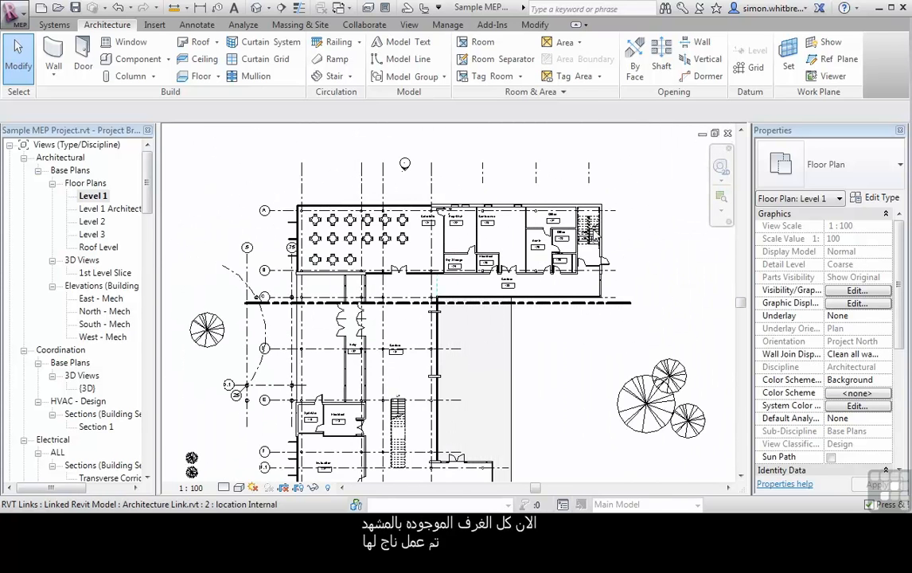
{"action": "scroll", "coordinate": [558, 226], "scroll_direction": "up", "scroll_amount": 6}
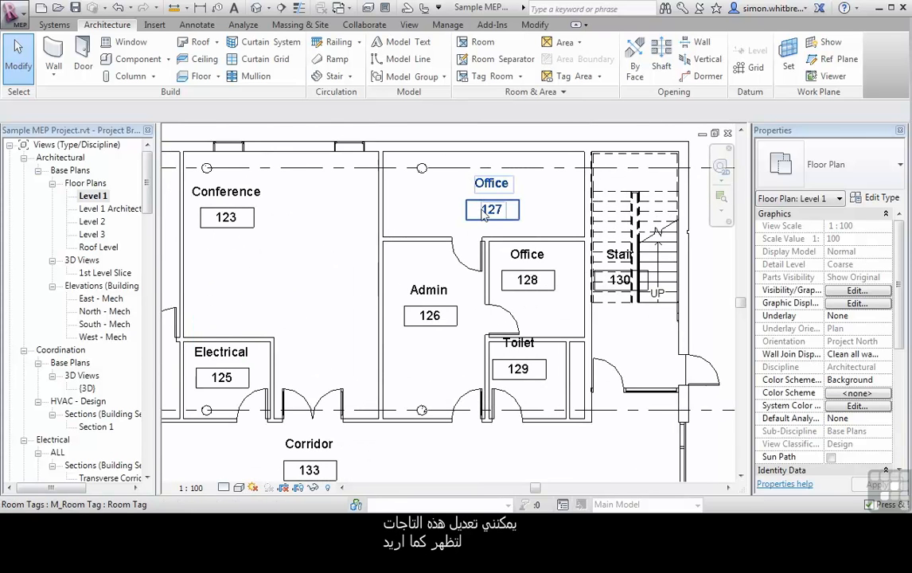